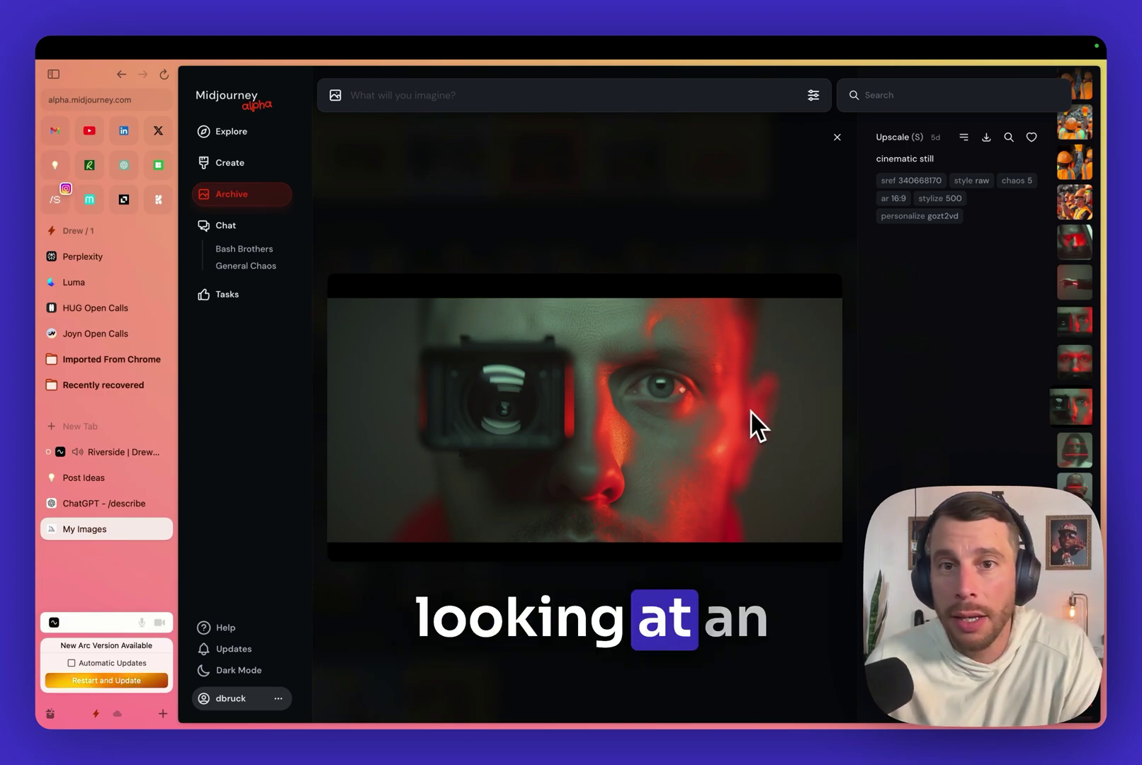
Search by image for matches to the cinematic still, then browse the similar close-up faces
{"action": "left_click", "coordinate": [1009, 138]}
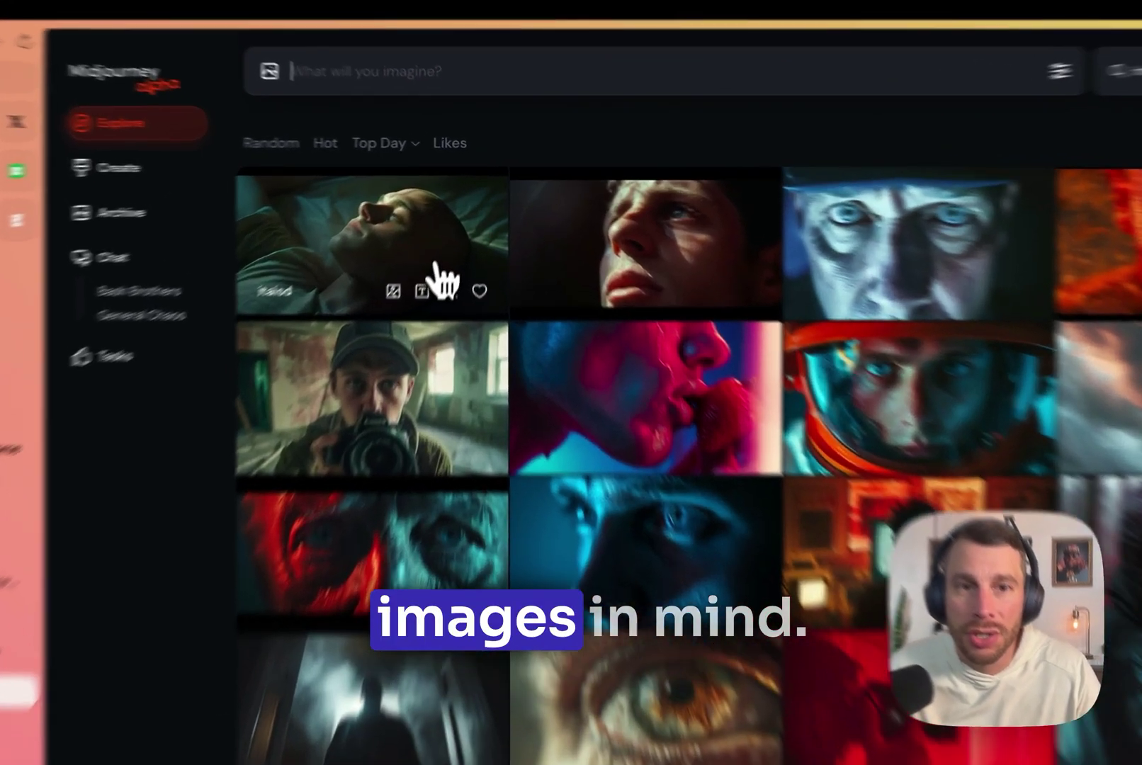
{"action": "left_click", "coordinate": [406, 215]}
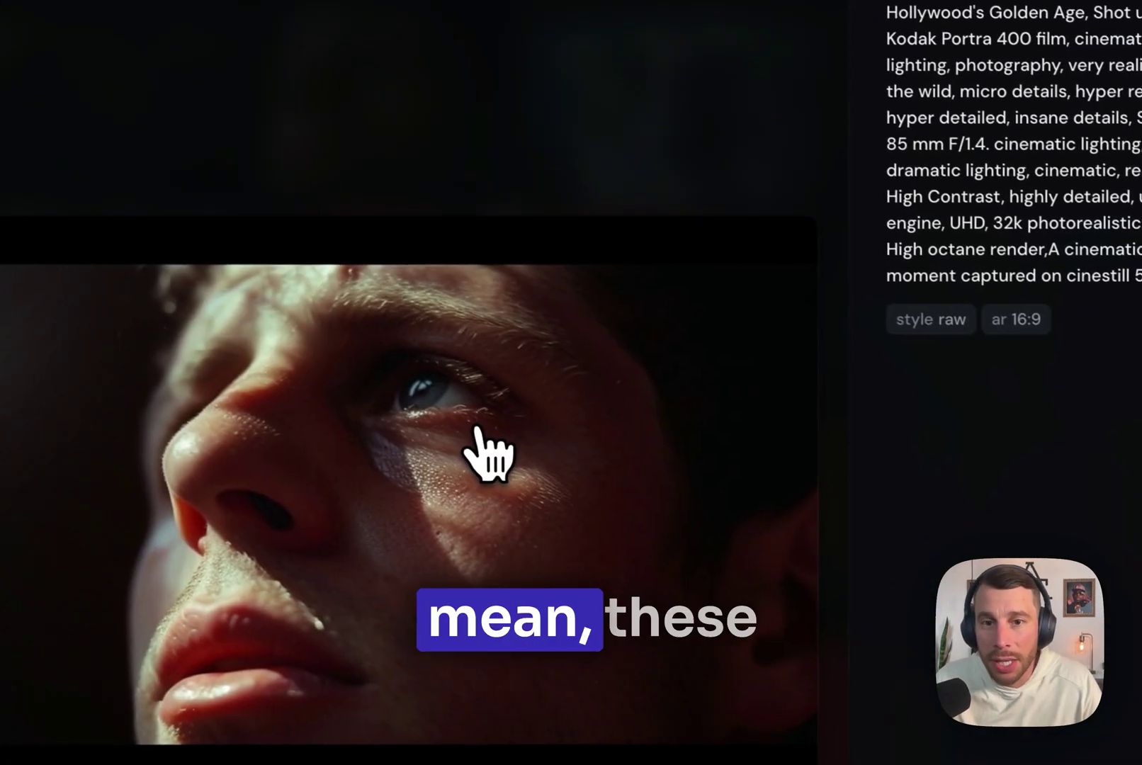
{"action": "key", "text": "Down"}
{"action": "key", "text": "Down"}
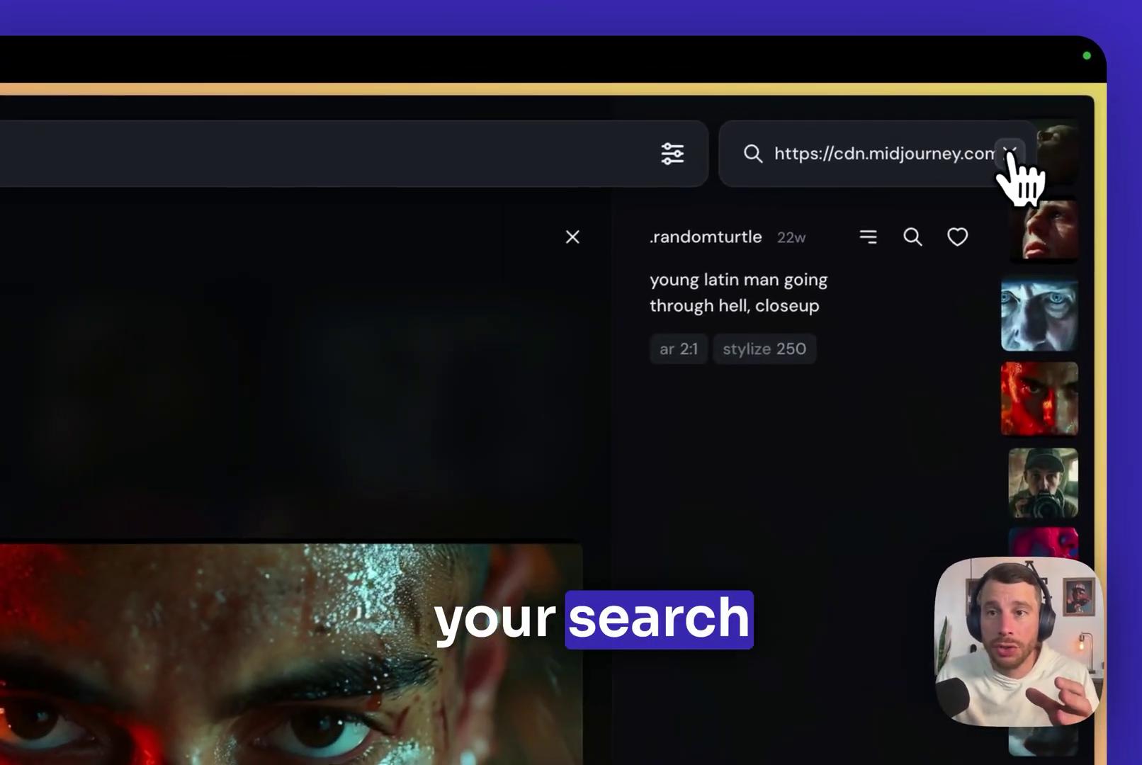
Clear the image search and open the 1980s suburban living room photo from Top Day
{"action": "left_click", "coordinate": [1058, 94]}
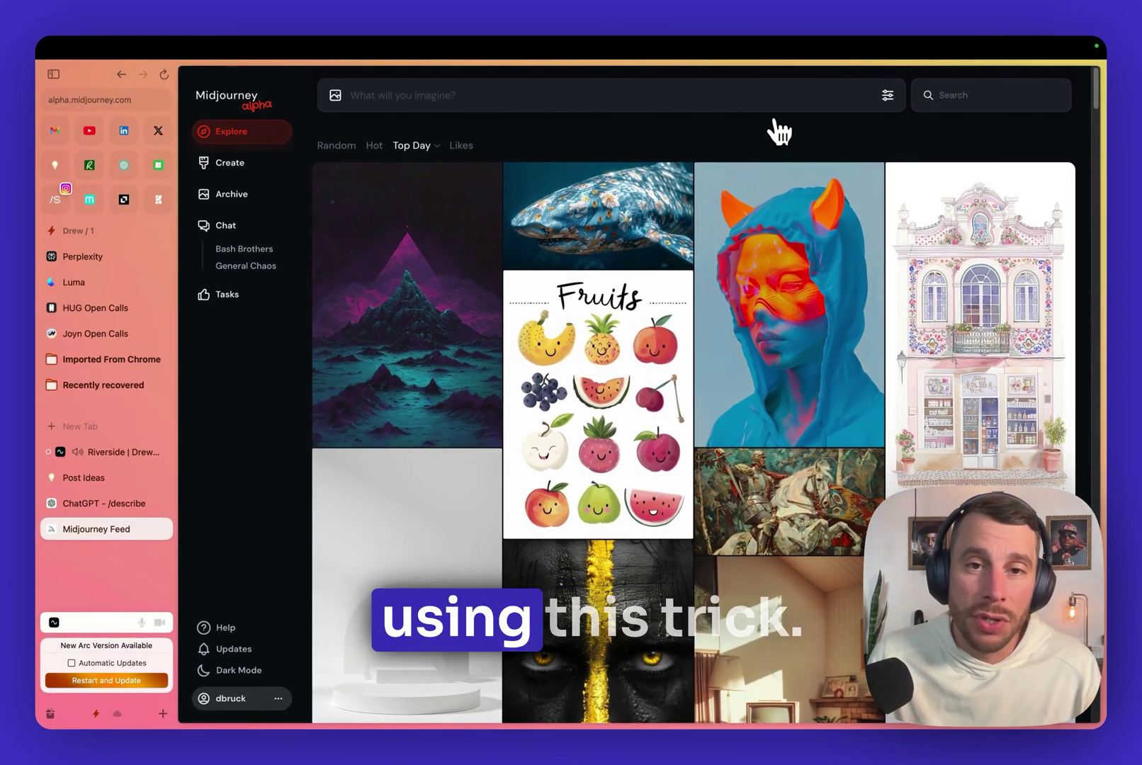
{"action": "mouse_move", "coordinate": [597, 214]}
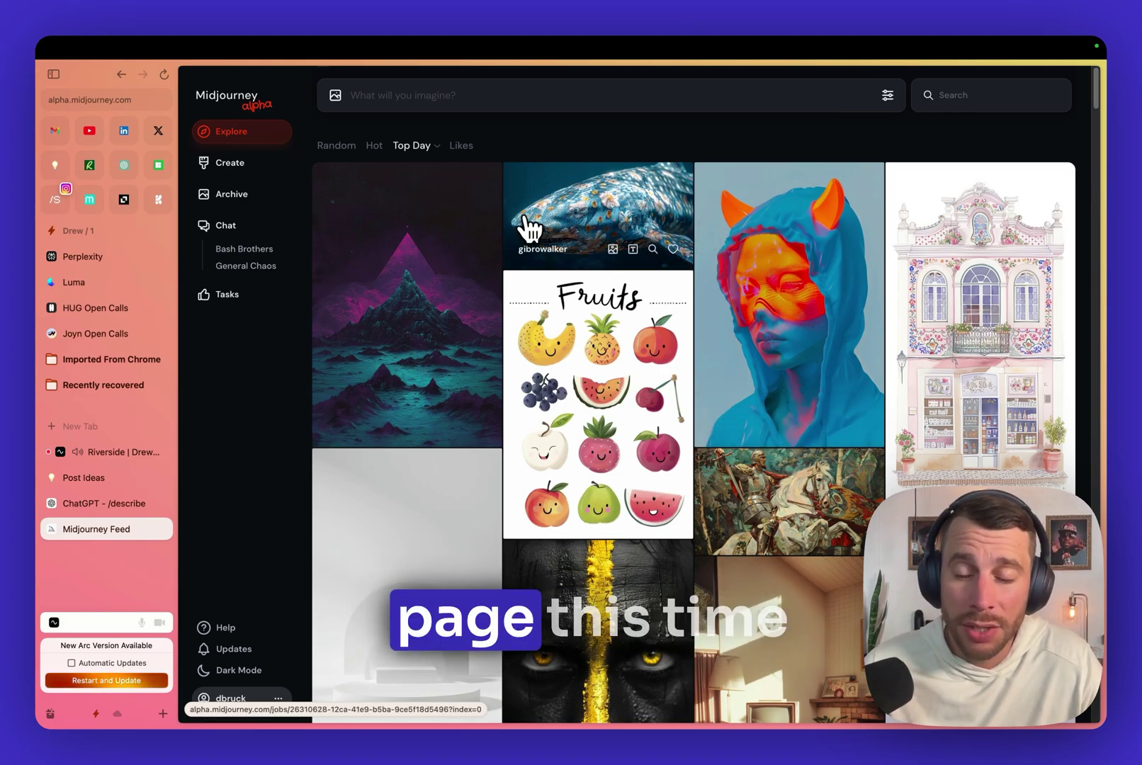
{"action": "scroll", "coordinate": [797, 408], "scroll_direction": "down", "scroll_amount": 2}
{"action": "scroll", "coordinate": [798, 463], "scroll_direction": "down", "scroll_amount": 4}
{"action": "left_click", "coordinate": [798, 464]}
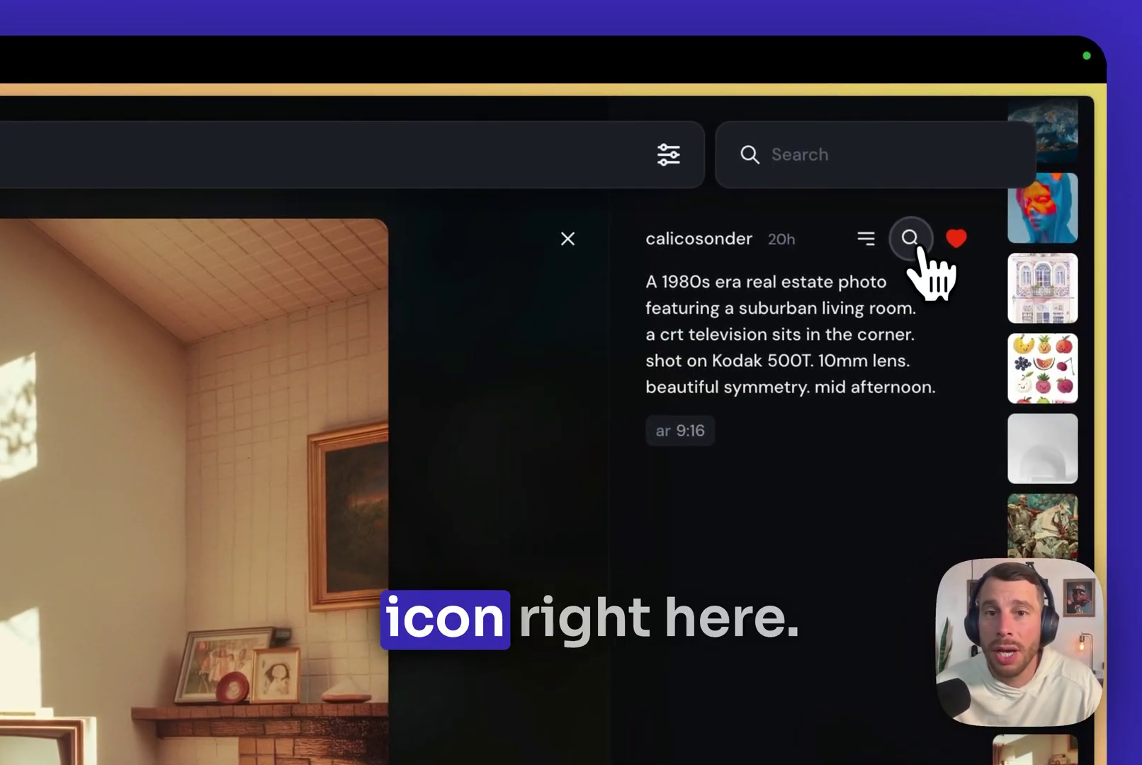
Search by image using the 1980s living room photo to find retro CRT-TV interiors
{"action": "left_click", "coordinate": [910, 239]}
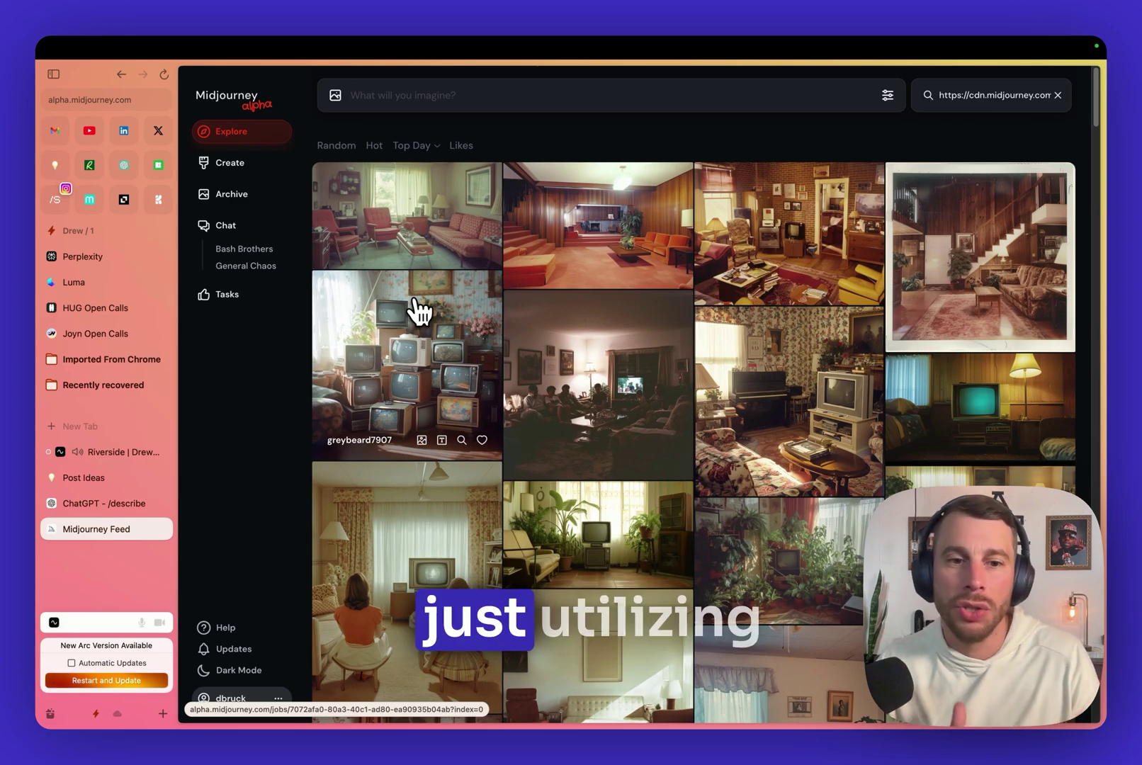
{"action": "scroll", "coordinate": [418, 311], "scroll_direction": "down", "scroll_amount": 3}
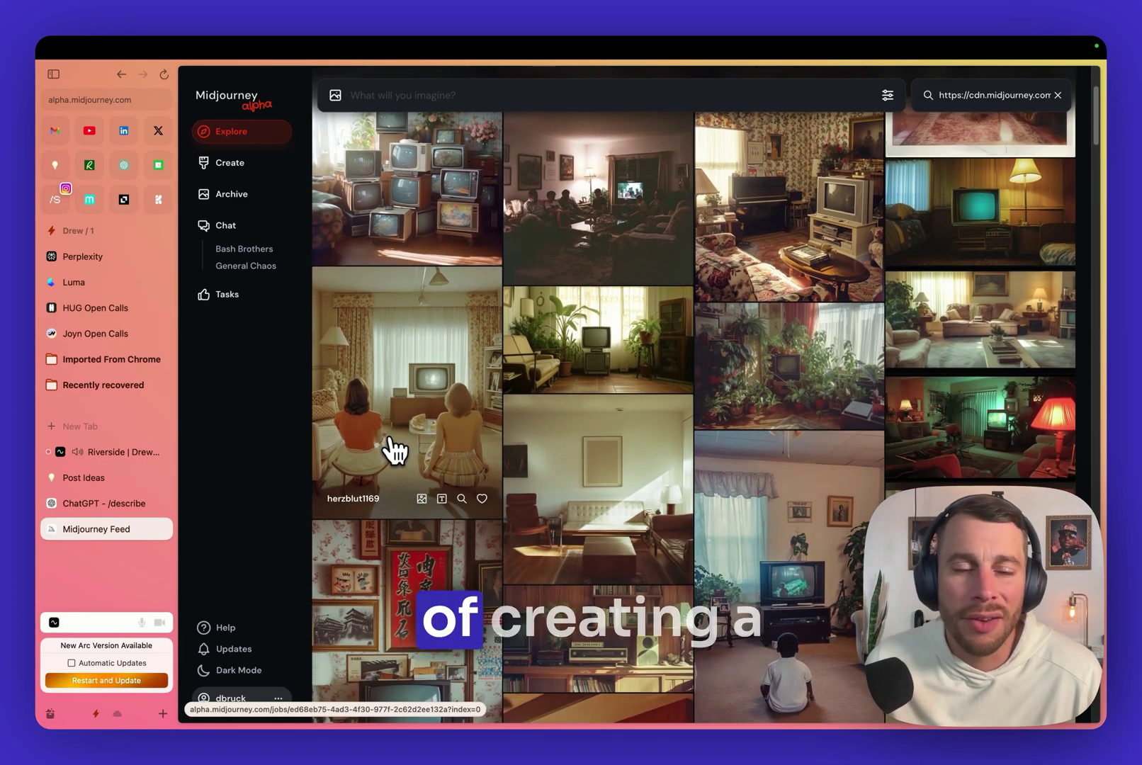
{"action": "scroll", "coordinate": [398, 445], "scroll_direction": "down", "scroll_amount": 3}
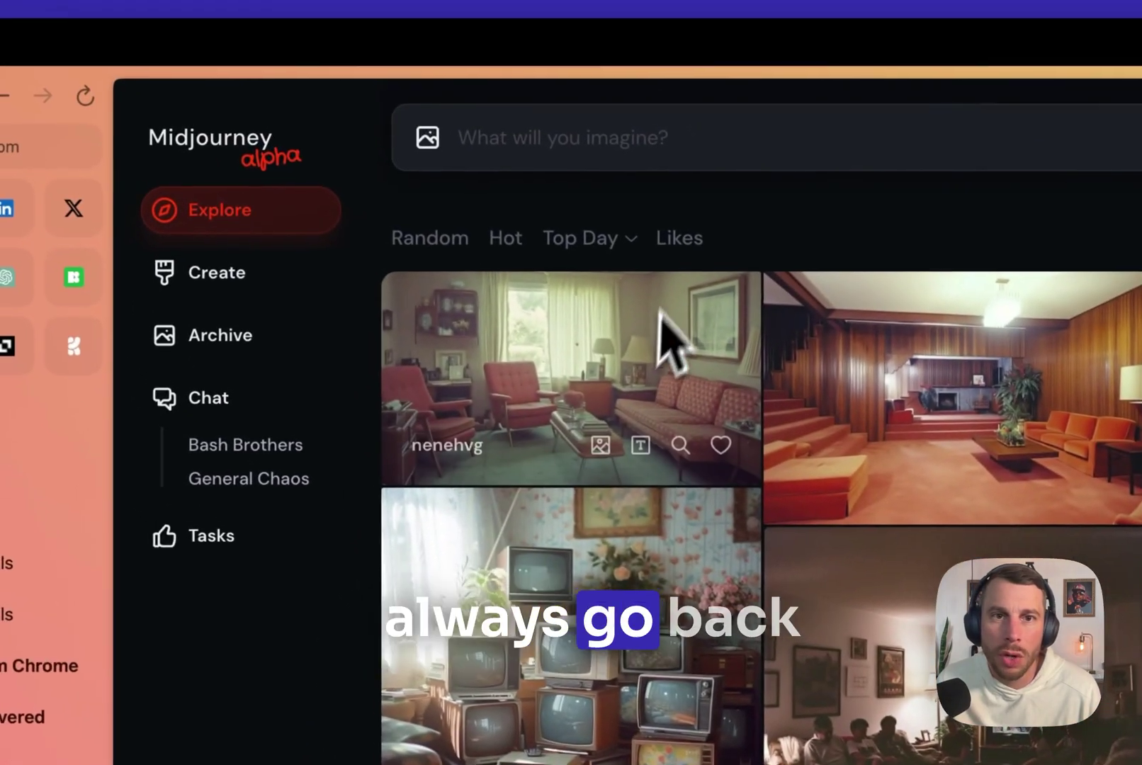
Switch the Explore grid from similar-image results to the Likes feed
{"action": "left_click", "coordinate": [646, 205]}
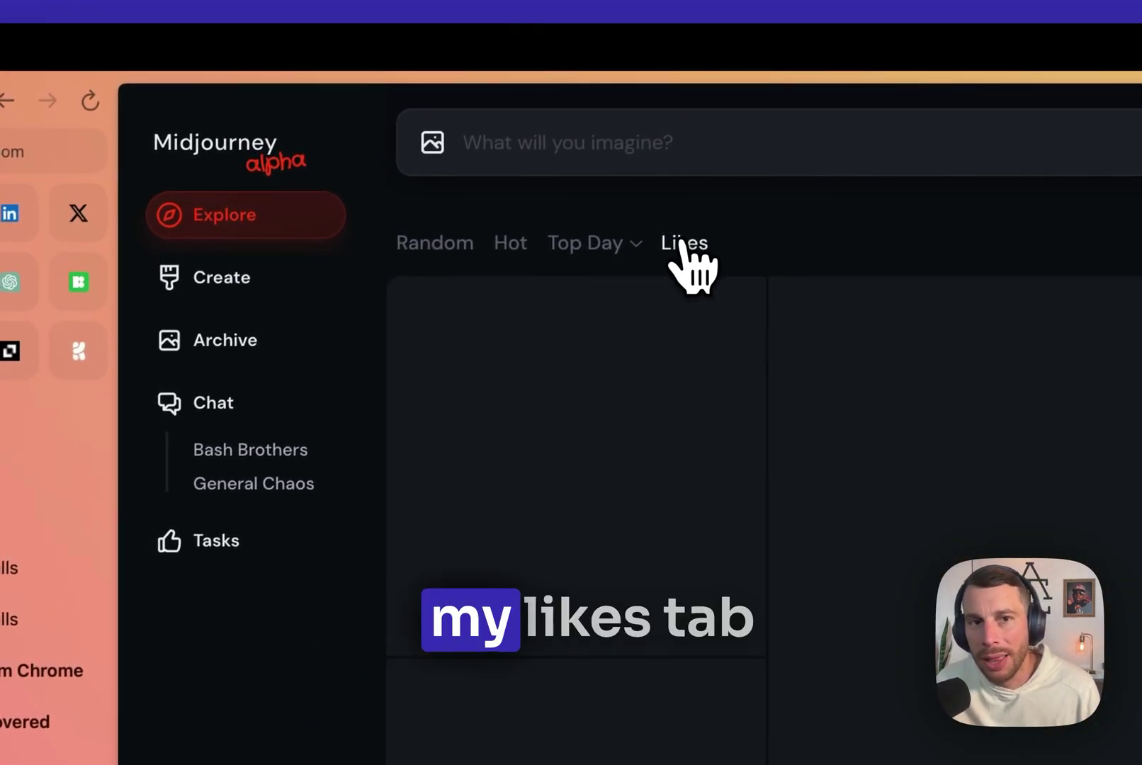